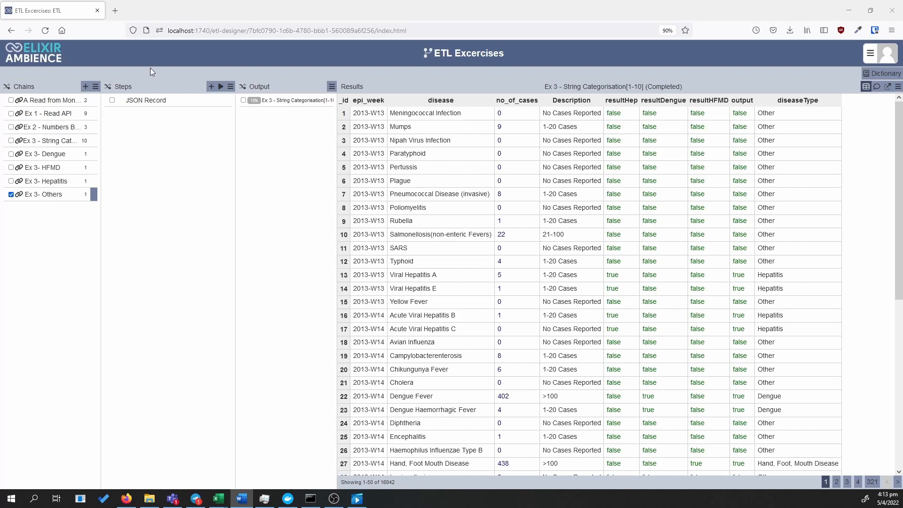
- Add a blank chain named "Ex 4 - Reference Table"
click(85, 87)
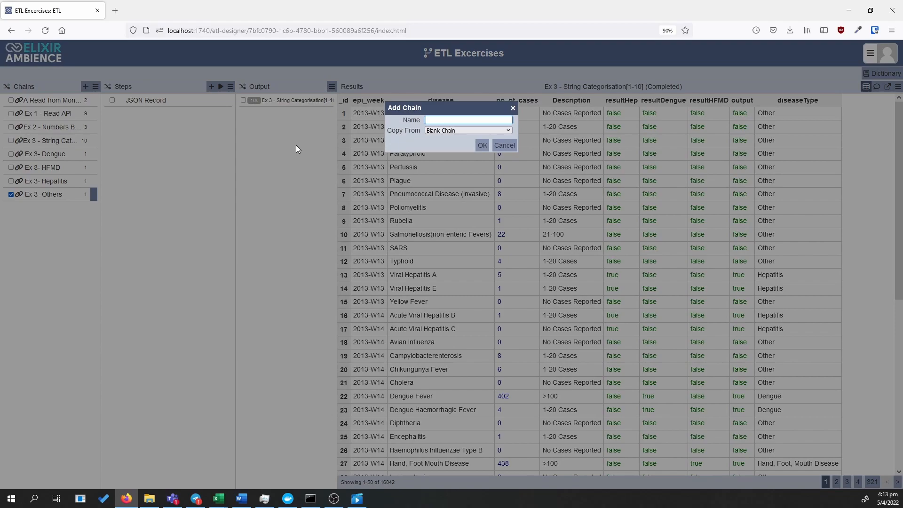
text(Ex 4 - Reference Tabl)
key(Return)
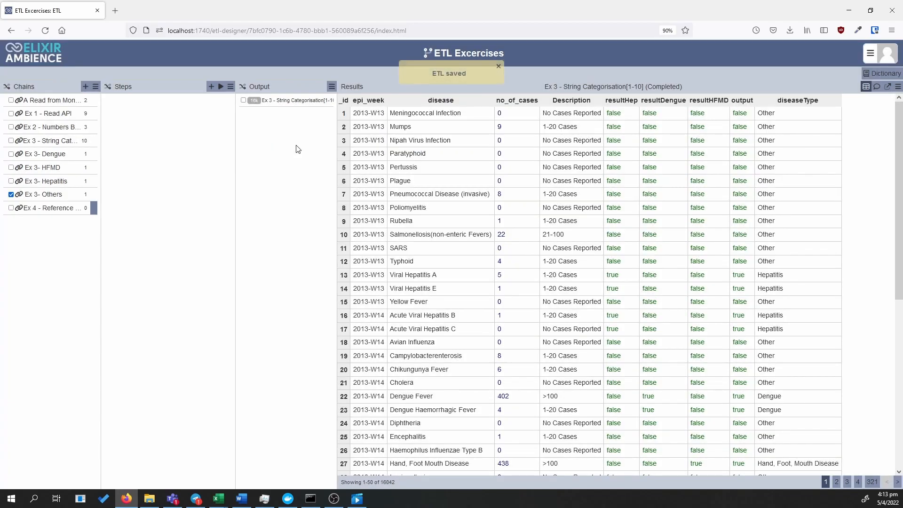
- Add a JSON Record step to the Ex 4 - Reference Table chain
click(211, 87)
text(json rec)
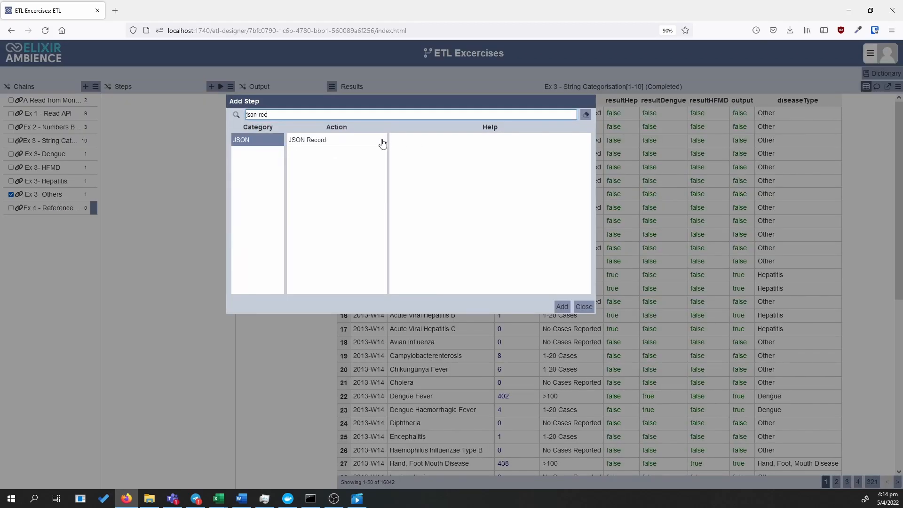
click(379, 141)
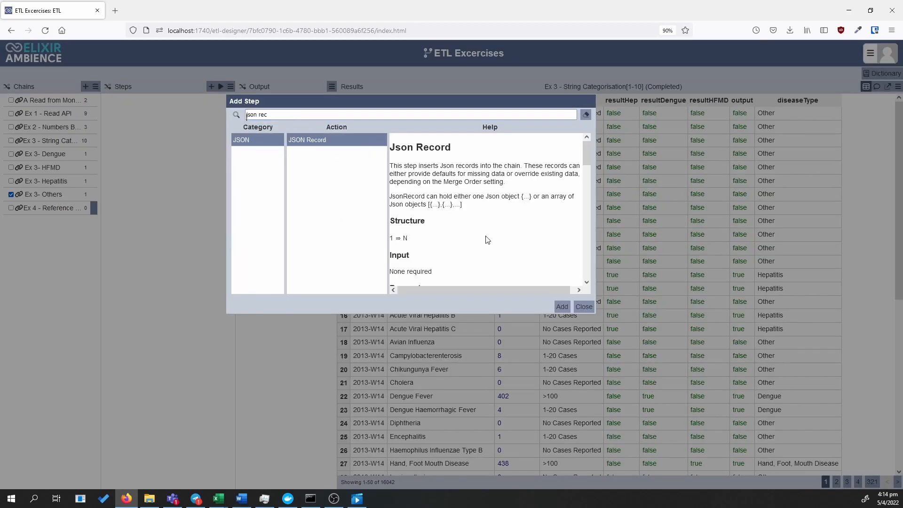
click(562, 306)
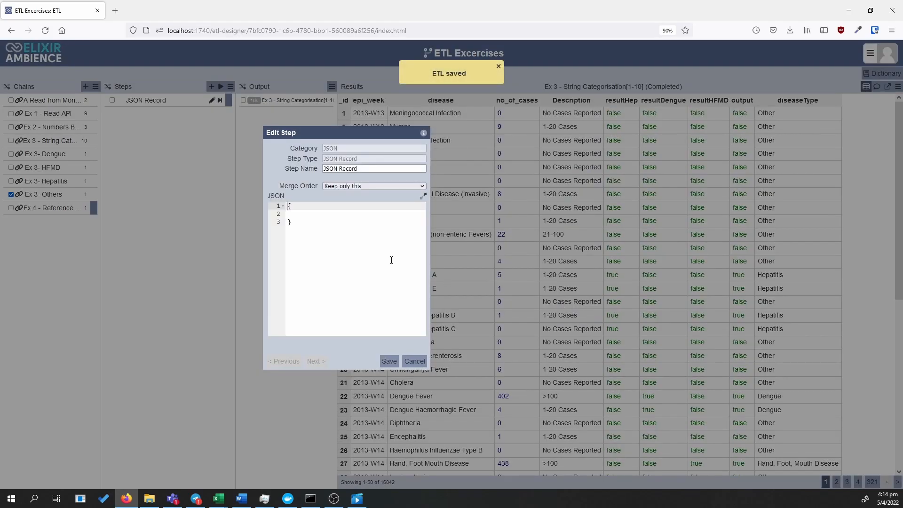
- Replace the JSON Record content with the copied category rules (number, Op, Category), save it and run the step
key(ctrl+a)
key(ctrl+v)
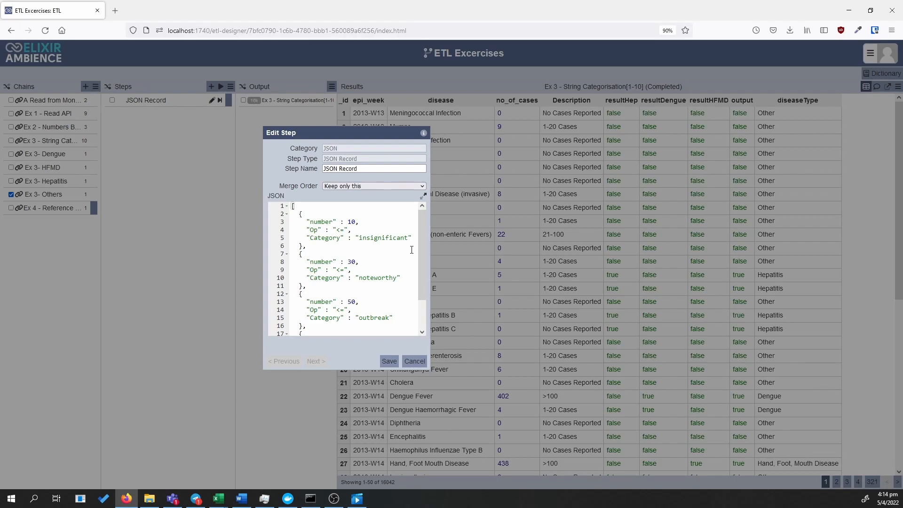
click(394, 364)
click(224, 104)
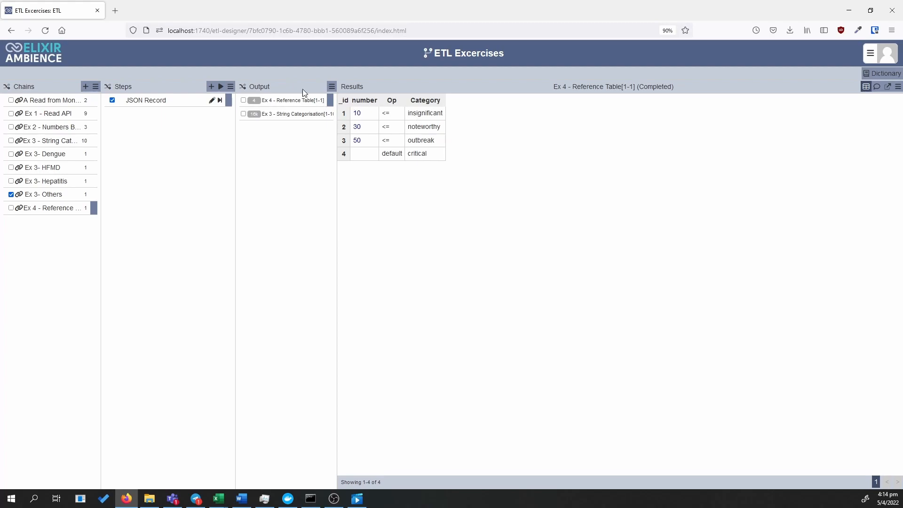
click(211, 85)
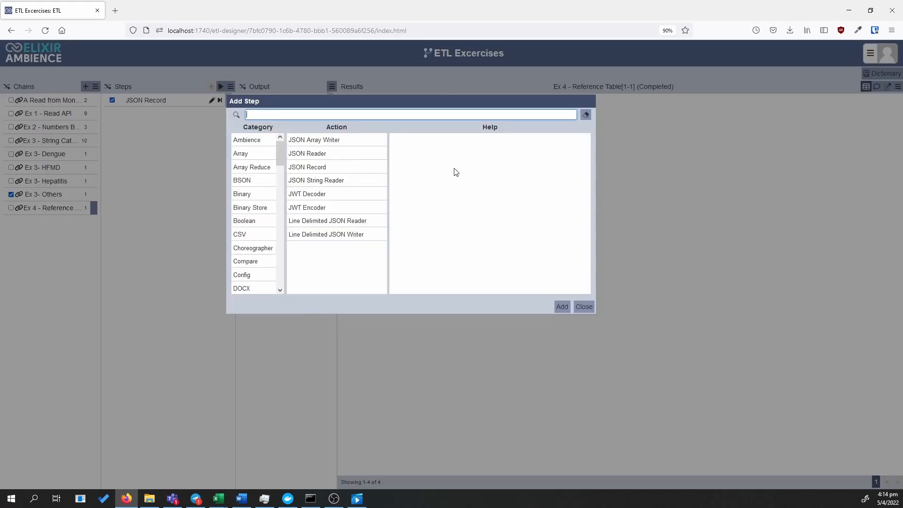
drag(470, 100, 534, 201)
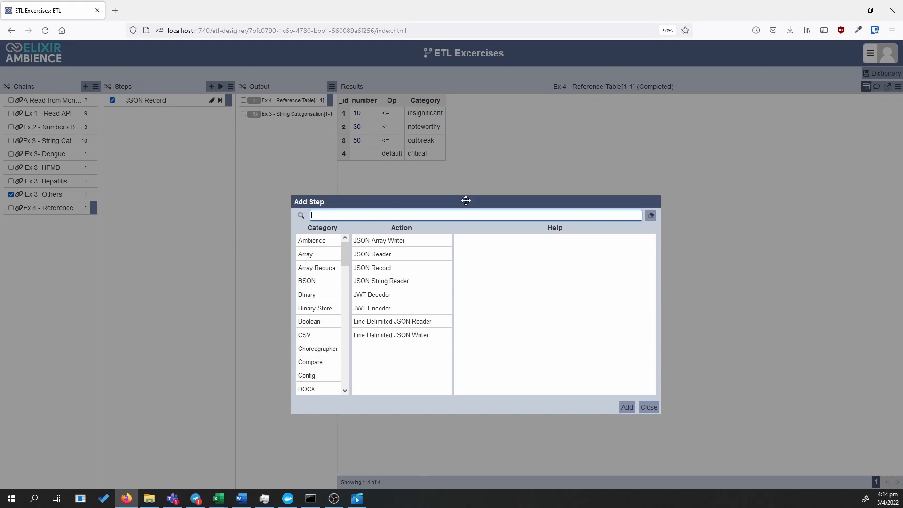
drag(465, 201, 522, 83)
key(Escape)
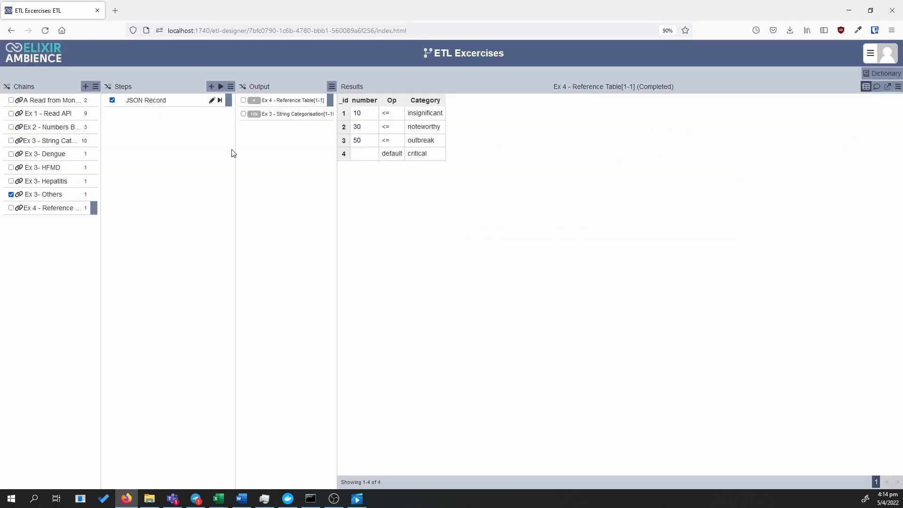
- Add a blank chain named "Ex 4 - Check rules in chain"
click(58, 208)
click(86, 88)
text(Ex)
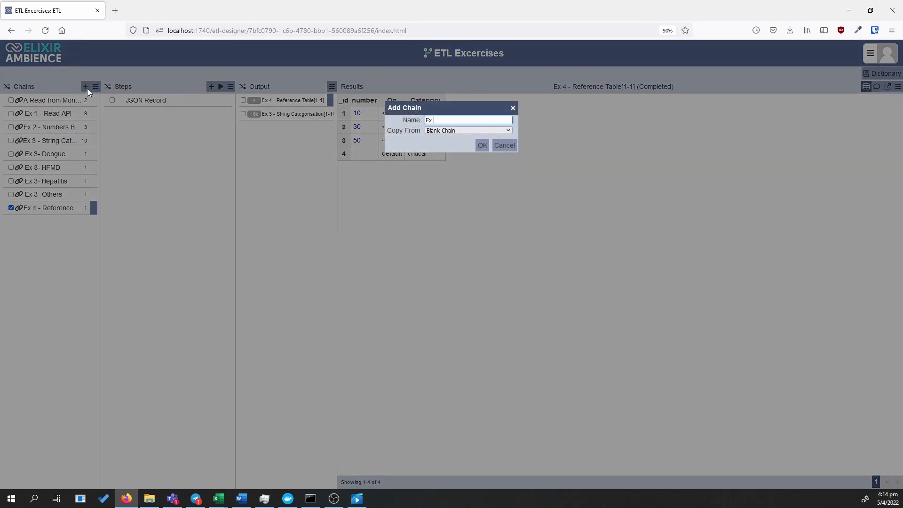
text( 4 - Check rules in chain)
key(Return)
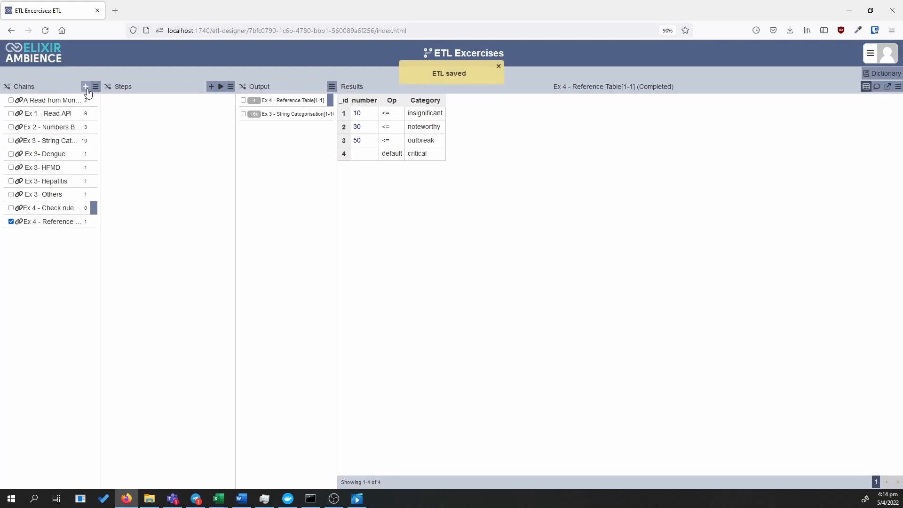
- Add a Chain Call step to the new chain that calls Ex 3 - String Categorisation, save it and run it
click(211, 86)
text(chain call)
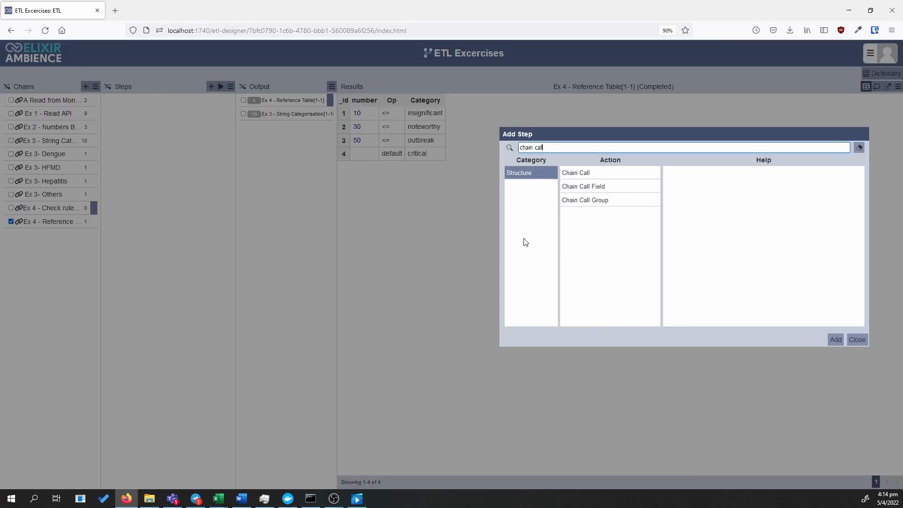
click(637, 175)
click(836, 339)
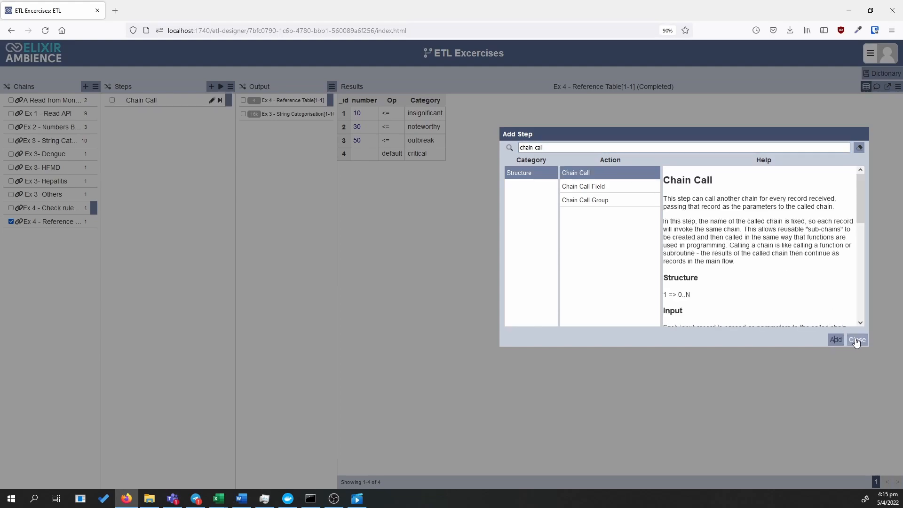
click(405, 187)
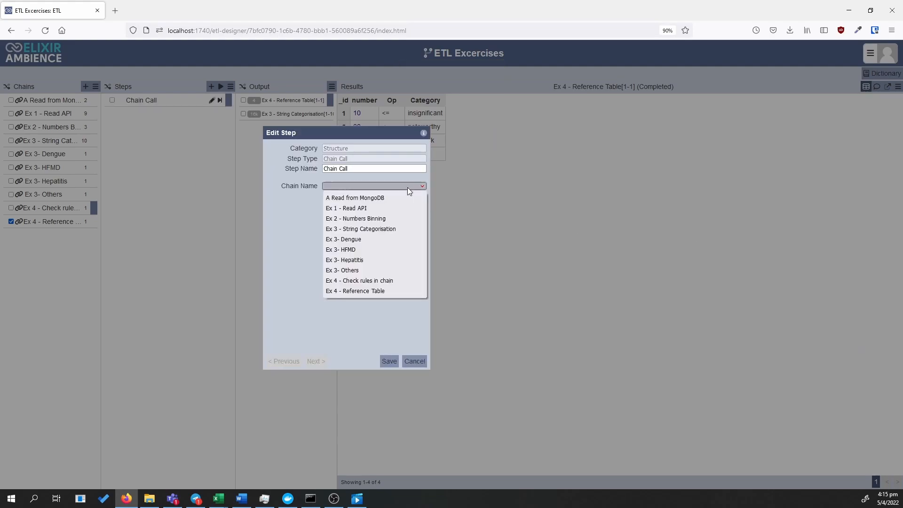
click(403, 230)
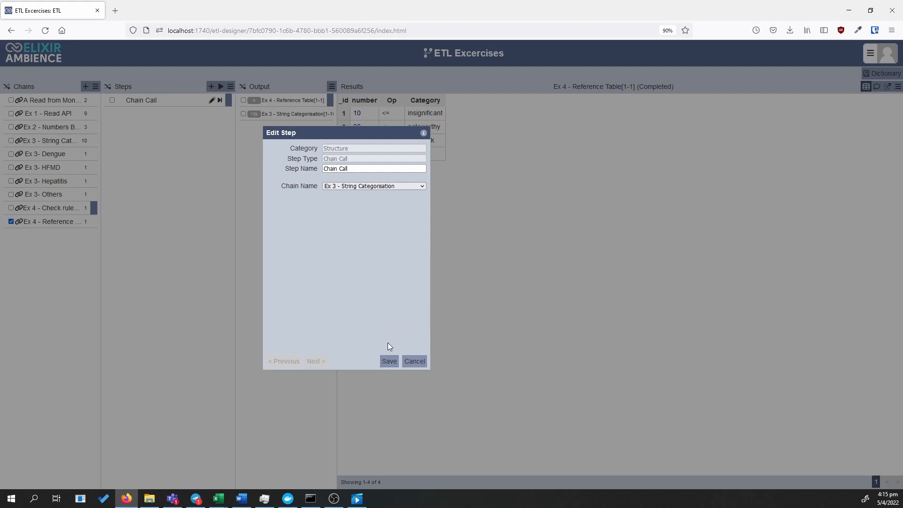
click(389, 362)
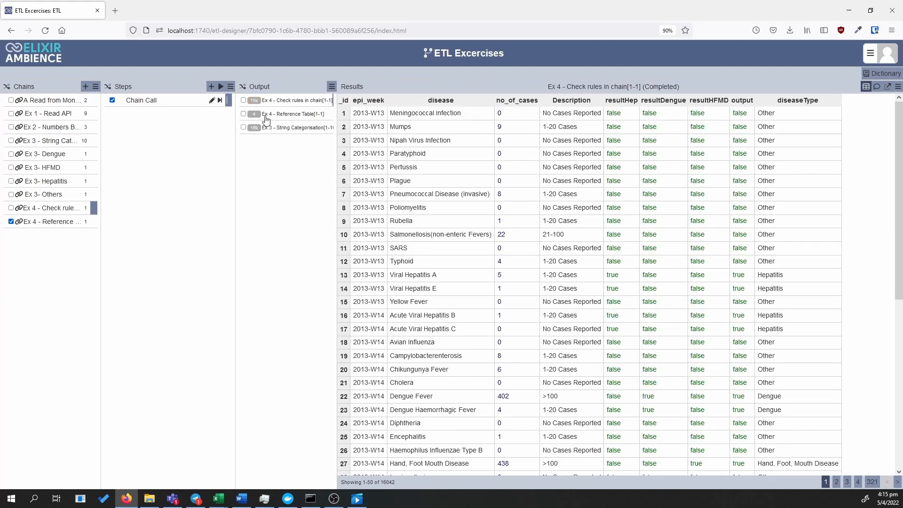
- Add a Check Rules in Chain step after the Chain Call, read its help on the required rule structure, and save it unconfigured
click(212, 87)
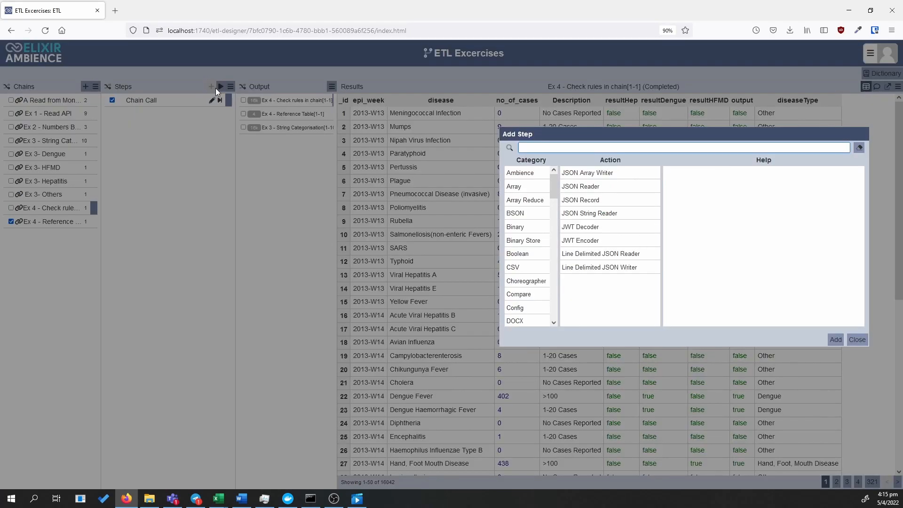
text(check rules)
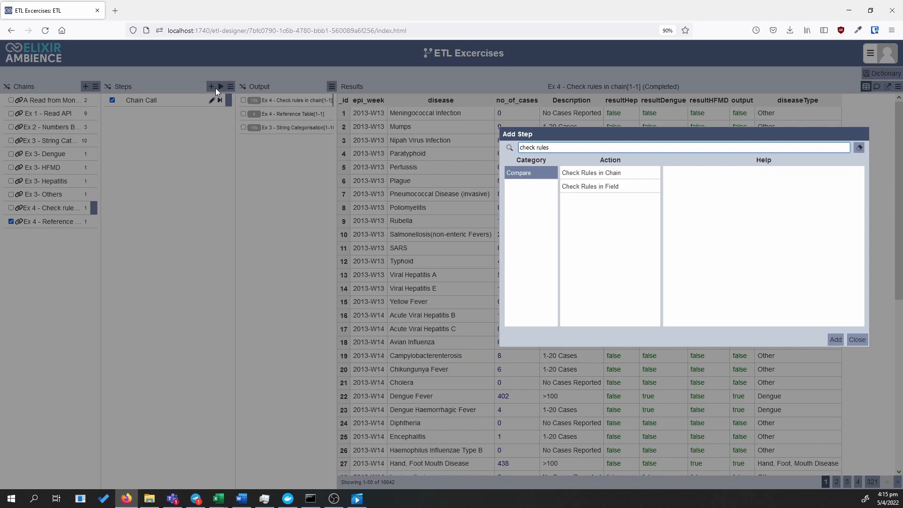
click(625, 174)
click(834, 341)
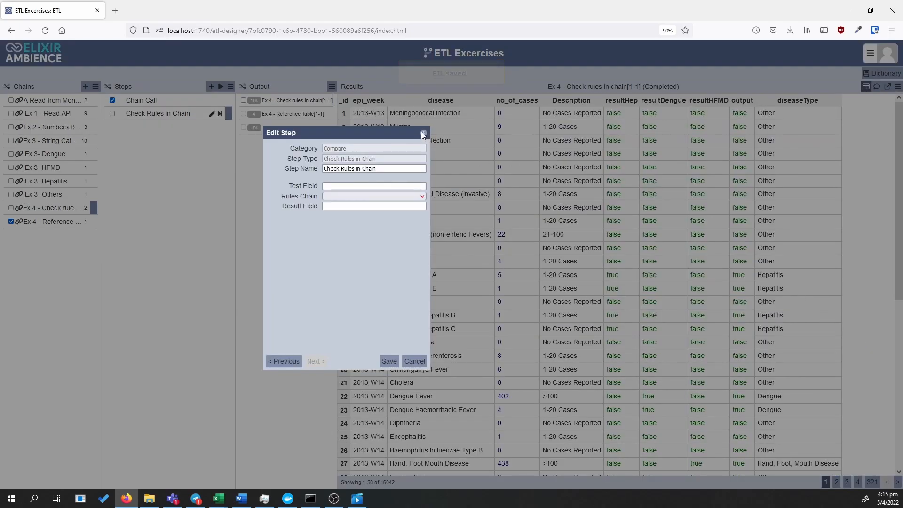
click(423, 134)
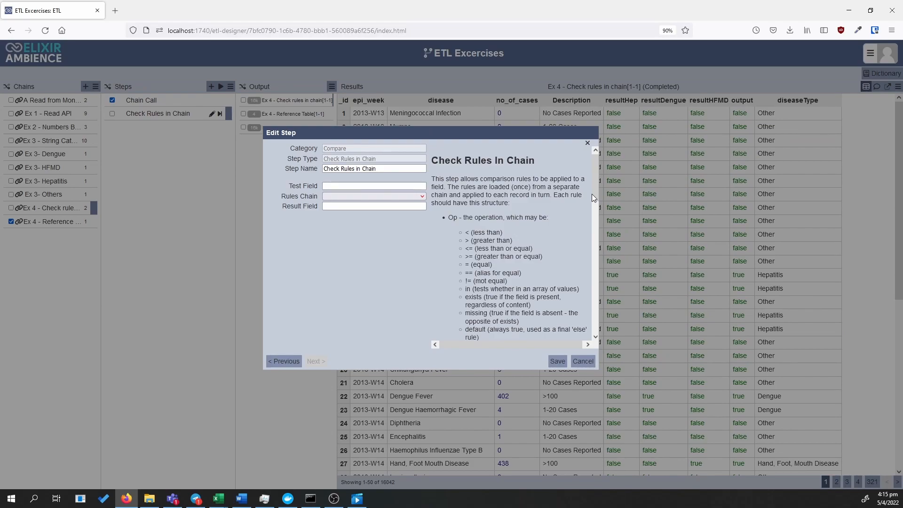
scroll(582, 246, down, 1)
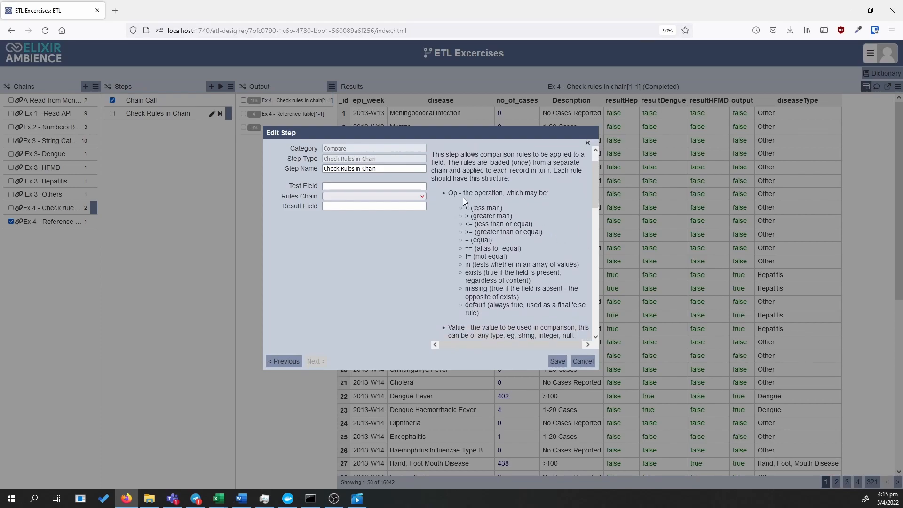
scroll(511, 231, down, 5)
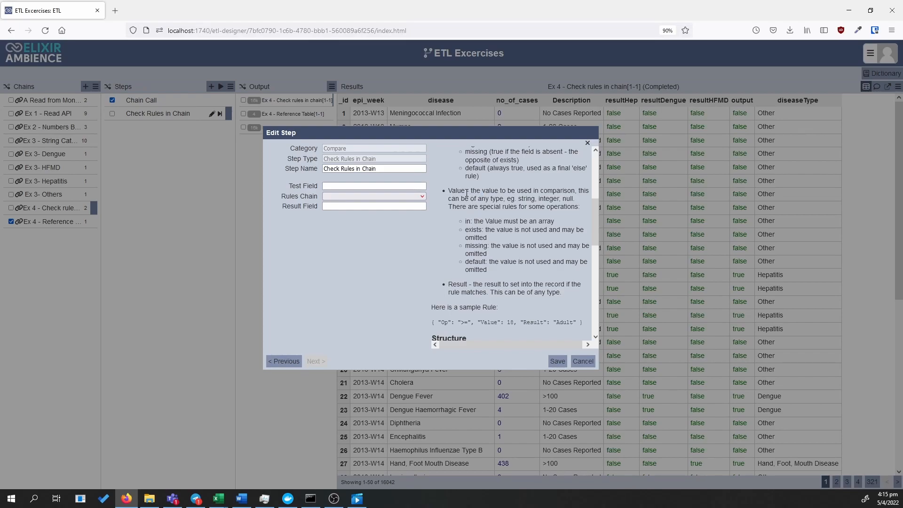
scroll(475, 211, down, 2)
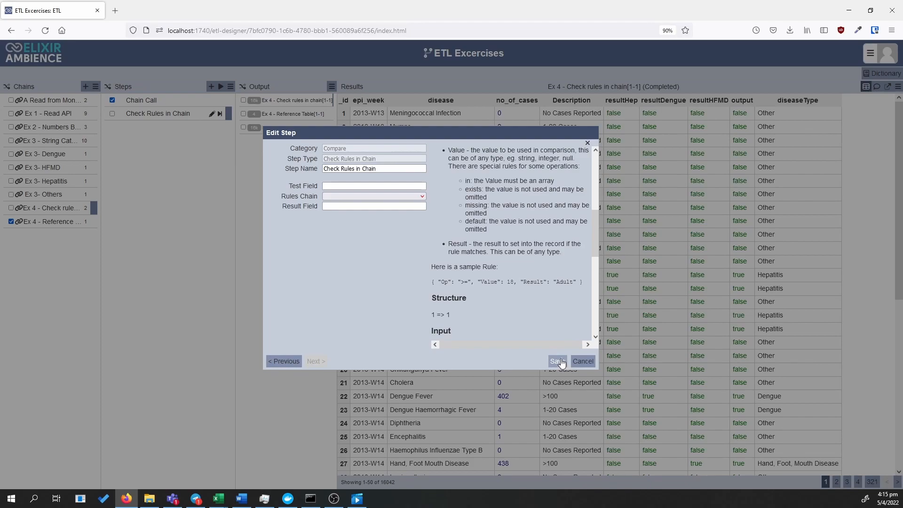
click(558, 362)
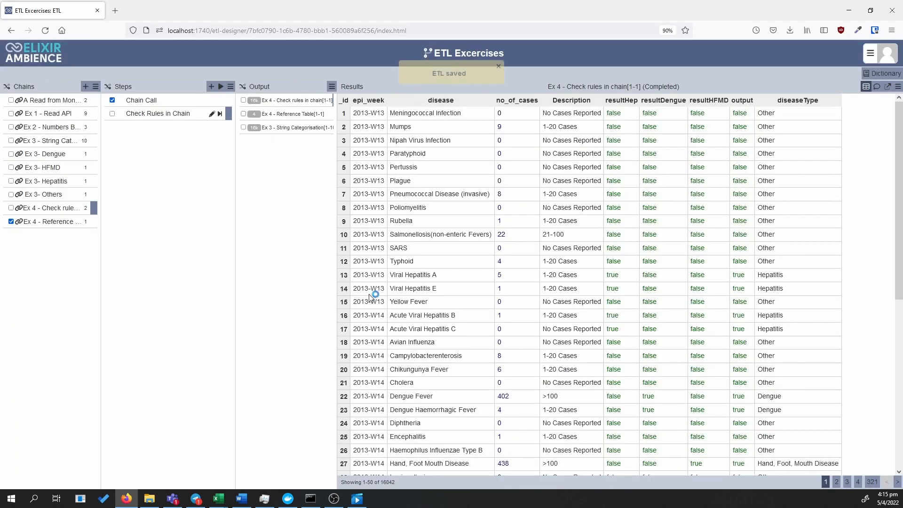
- Rerun the JSON Record step of the Ex 4 - Reference Table chain and add two Rename Field steps after it
click(78, 222)
click(219, 100)
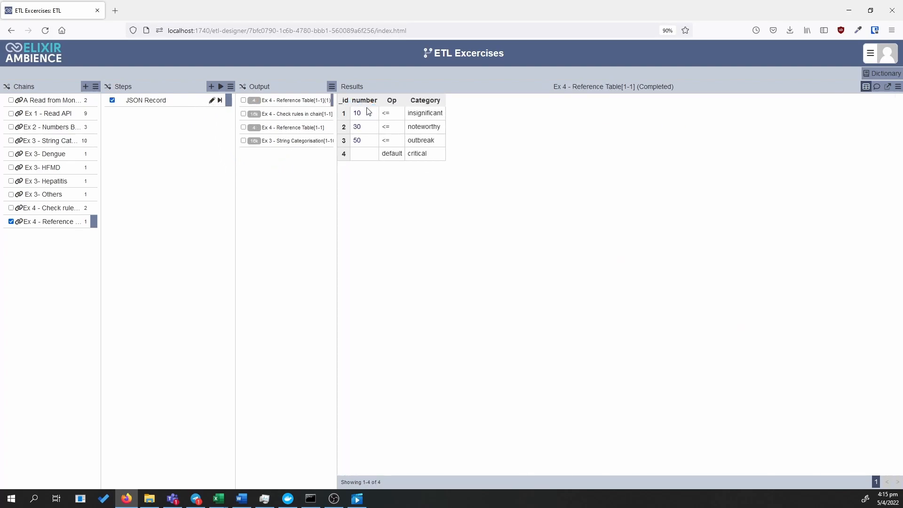
click(211, 87)
text(rename)
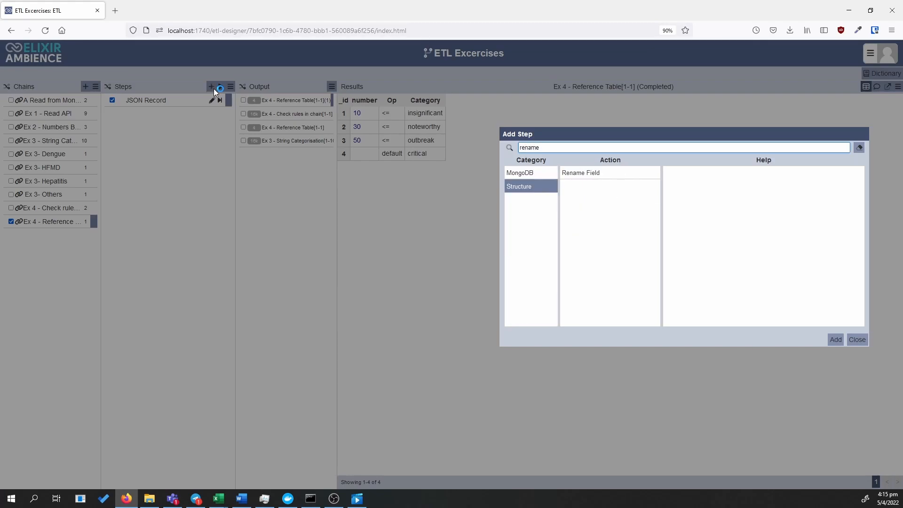
click(576, 174)
double_click(836, 340)
- Configure the first Rename Field step to rename number to Value
click(647, 183)
text(number)
key(Tab)
text(Value)
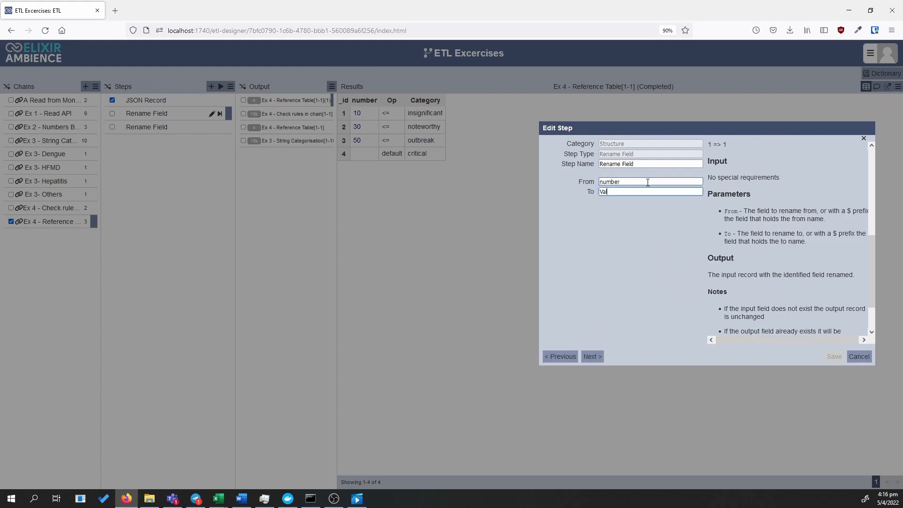
click(594, 357)
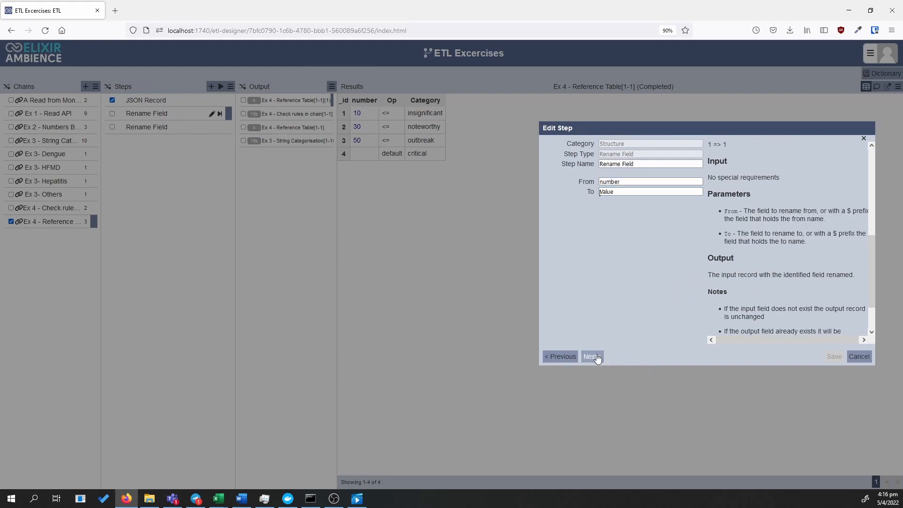
- Configure the second Rename Field step to rename Category to Result, save it and run the chain up to it
click(653, 182)
text(Category)
key(Tab)
text(Result)
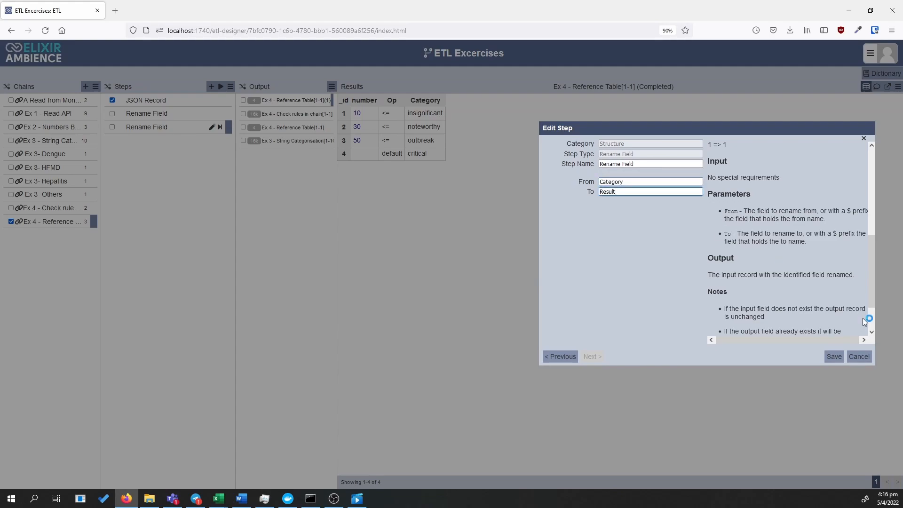
click(833, 356)
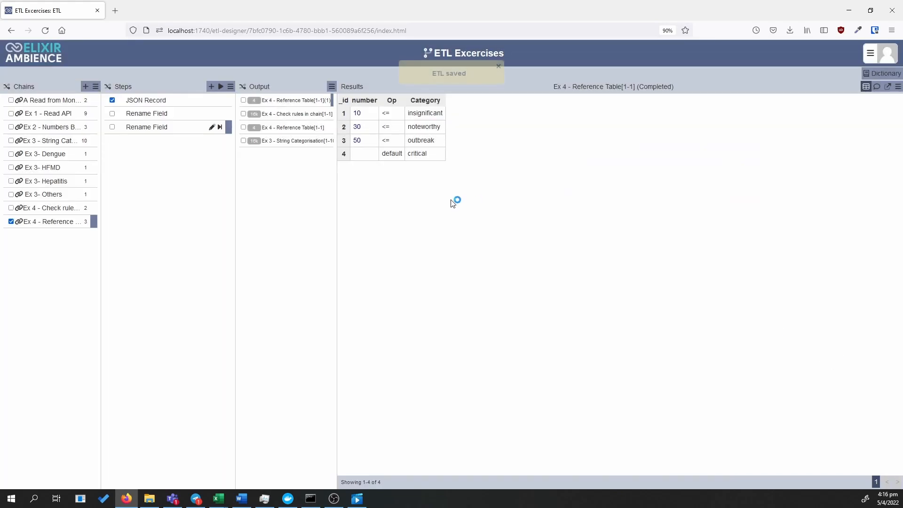
click(220, 128)
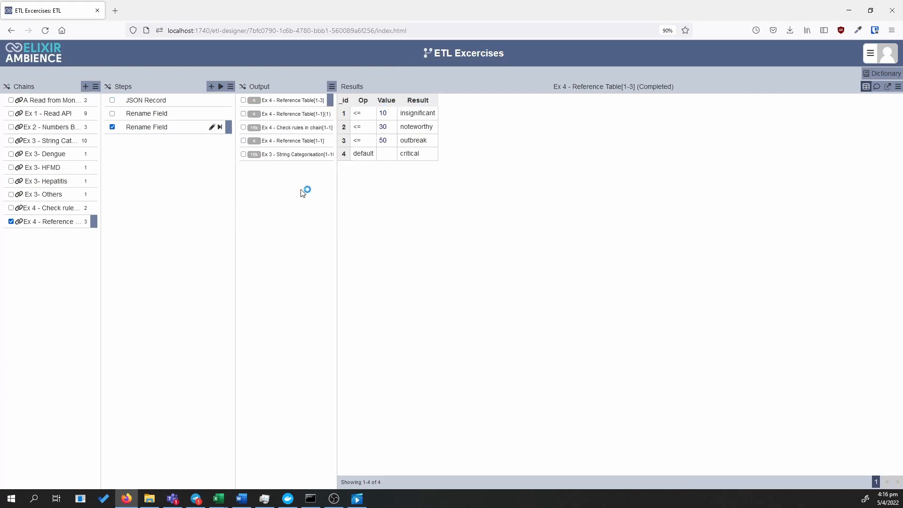
- Reread the help on rule operations, values and results in the Check Rules in Chain step of the Ex 4 - Check rules in chain chain
click(74, 207)
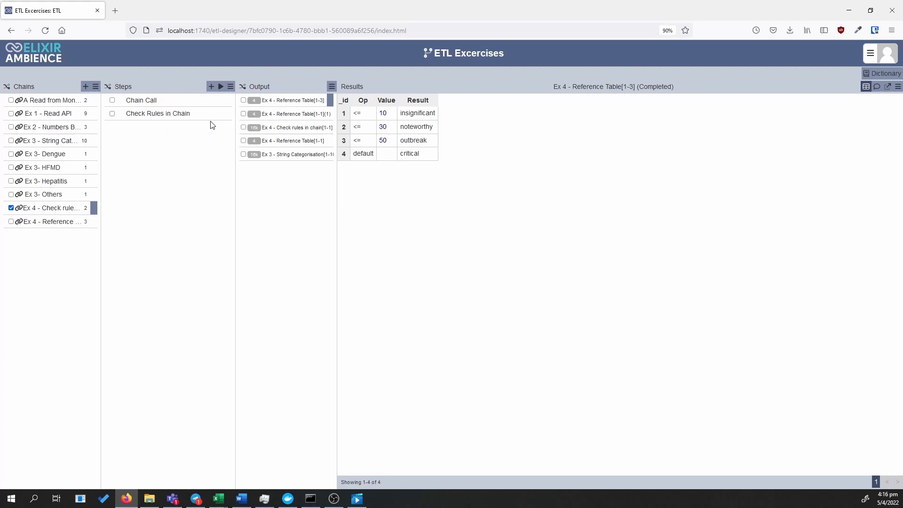
click(211, 115)
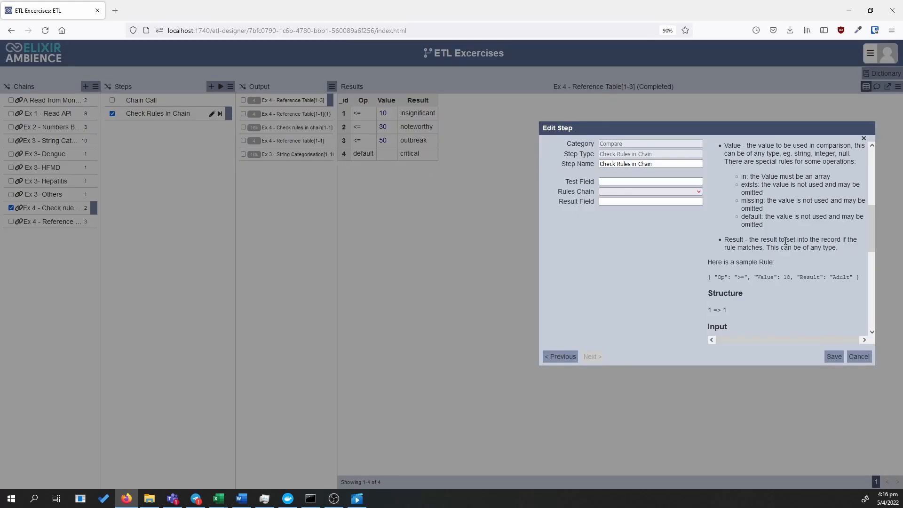
scroll(785, 241, down, 3)
scroll(785, 240, up, 3)
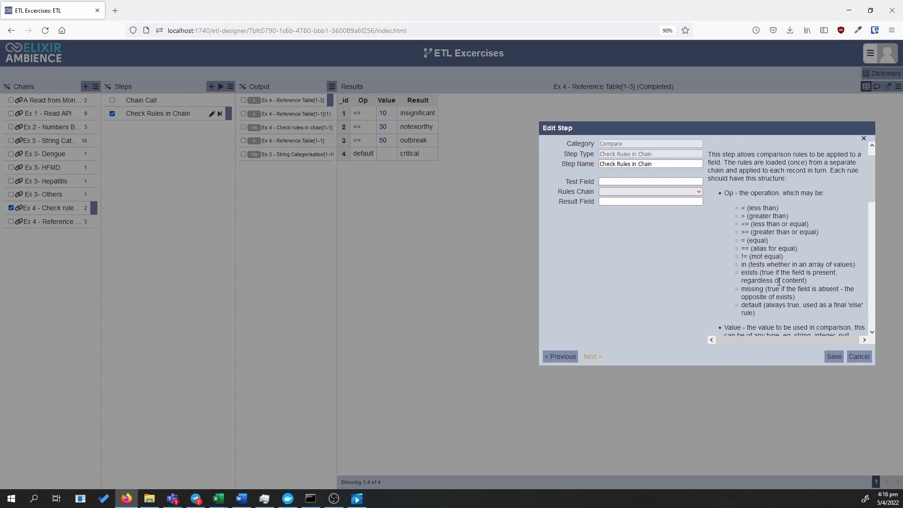
scroll(777, 275, down, 5)
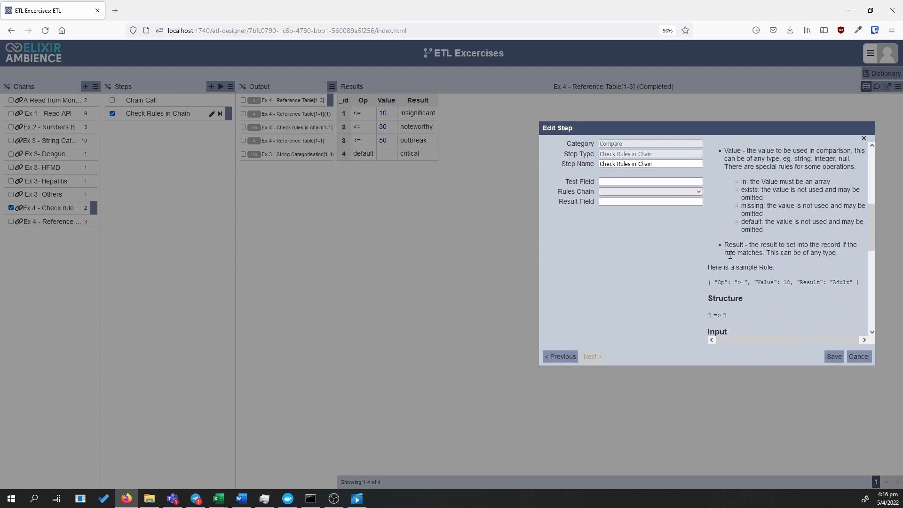
click(832, 357)
- Reopen the Check Rules in Chain step for editing and set its Test Field to no_of_cases
click(211, 115)
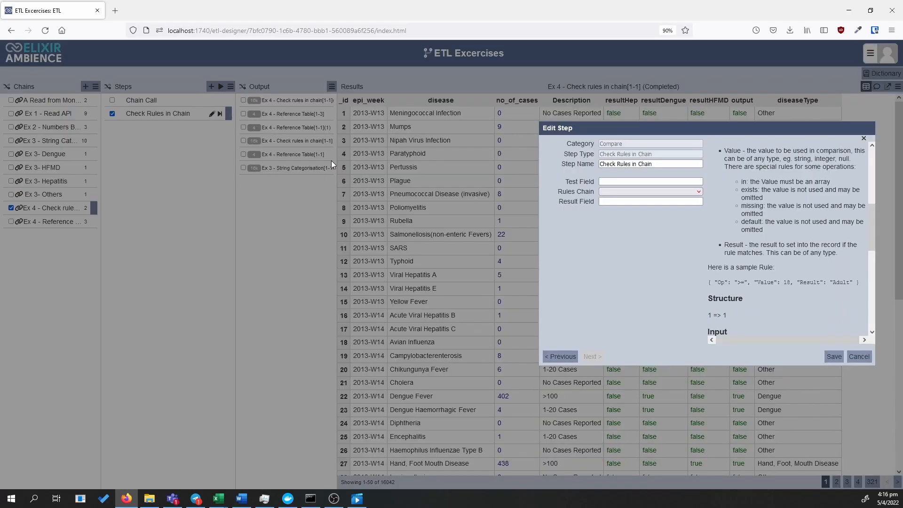
drag(647, 130, 468, 199)
click(463, 249)
text(n)
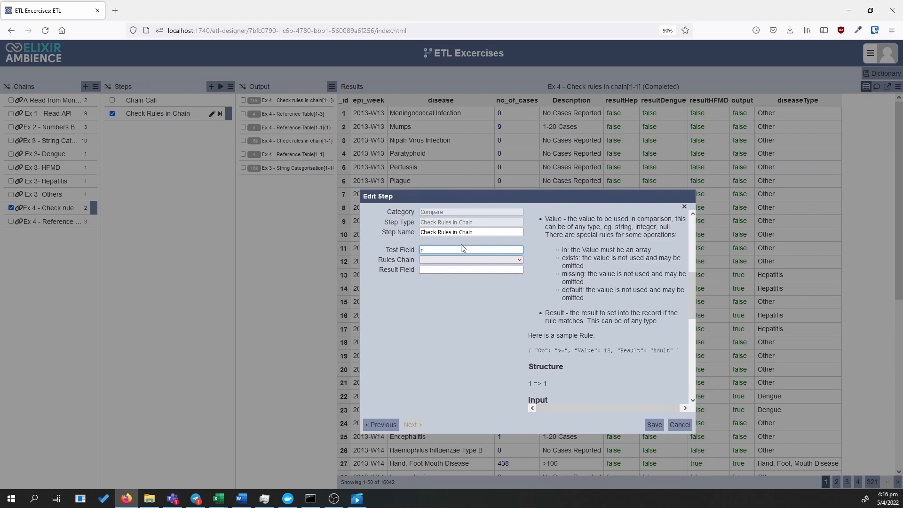
text(o_of_cases)
- Choose Ex 4 - Reference Table as the Rules Chain, set the Result Field to Category, and save the step
click(448, 259)
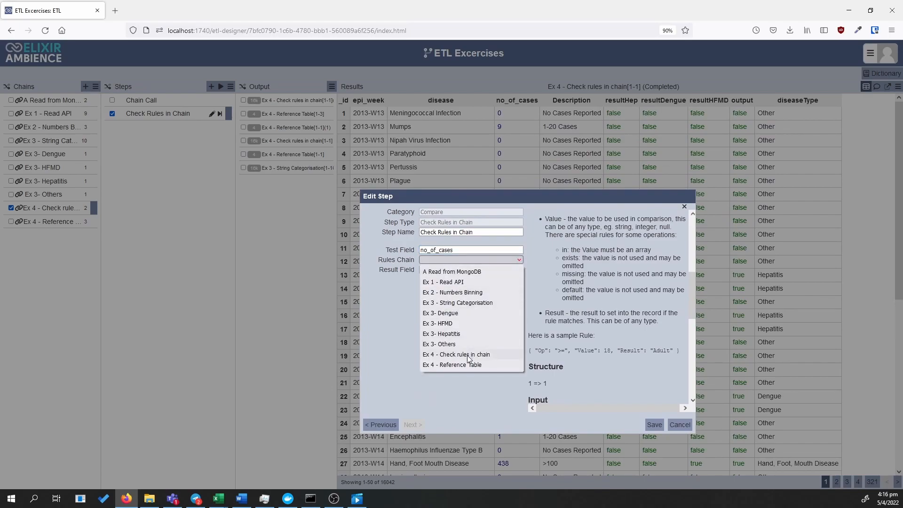
click(468, 365)
click(459, 270)
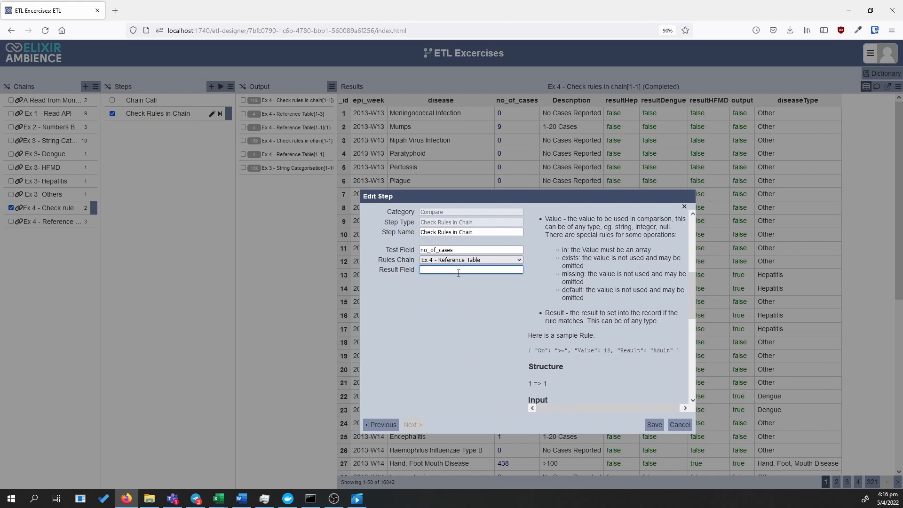
text(Category)
click(487, 202)
drag(458, 195, 407, 114)
click(604, 343)
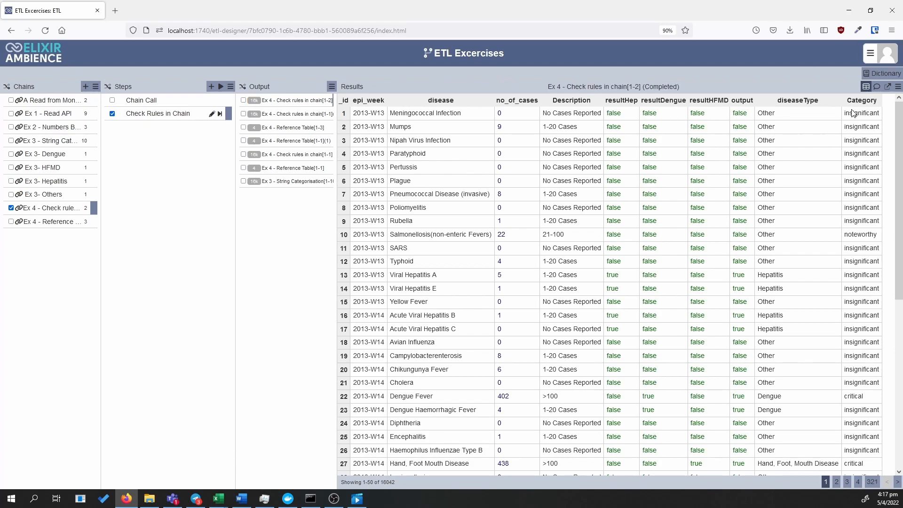
- Examine the Category values against the no_of_cases values across the first page of the chain's results
drag(895, 165, 895, 291)
drag(900, 256, 900, 300)
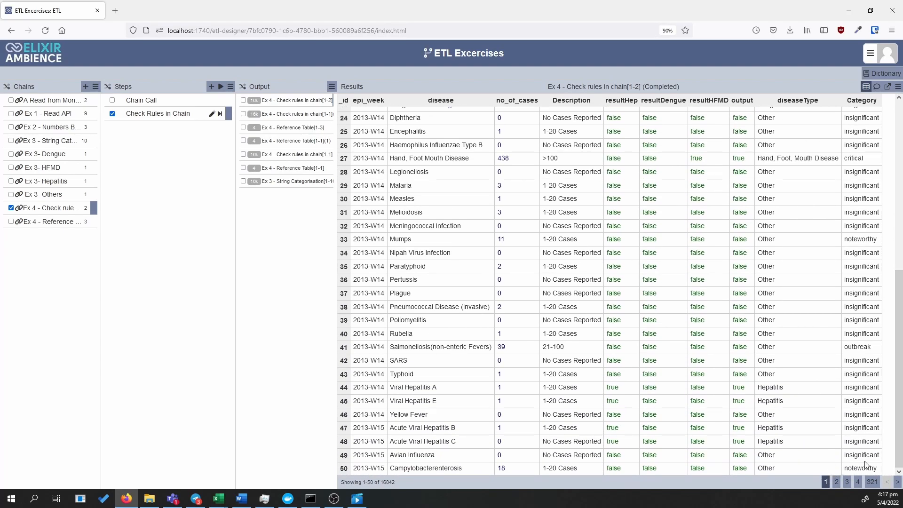
drag(896, 447, 891, 263)
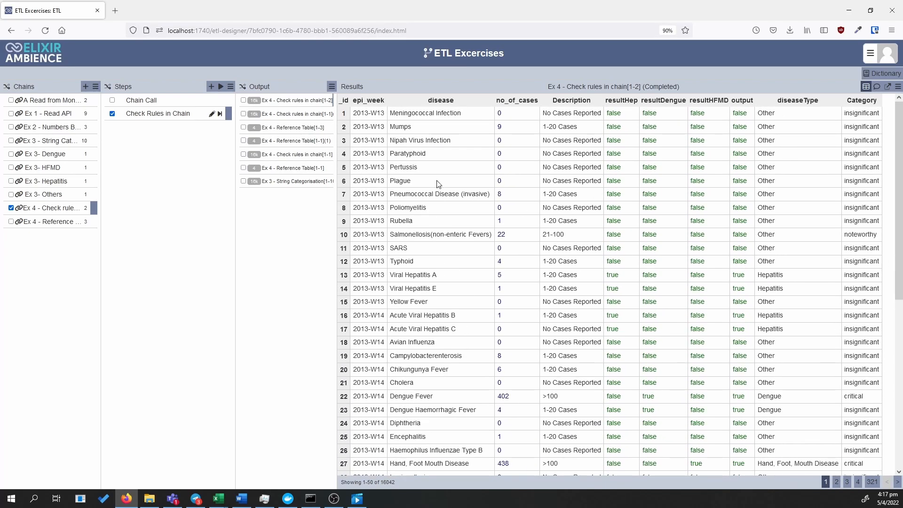
- Reopen the Check Rules in Chain step and review the comparison operations listed in its help
click(211, 114)
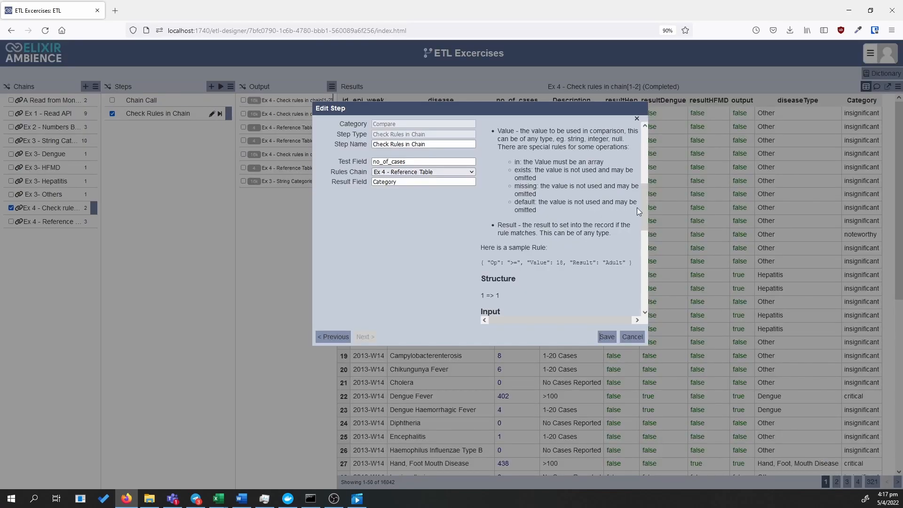
drag(642, 199, 647, 156)
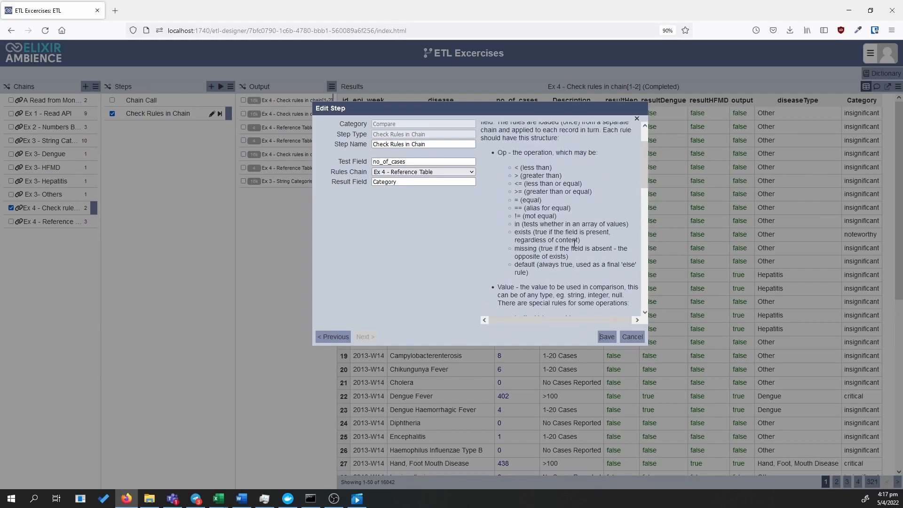